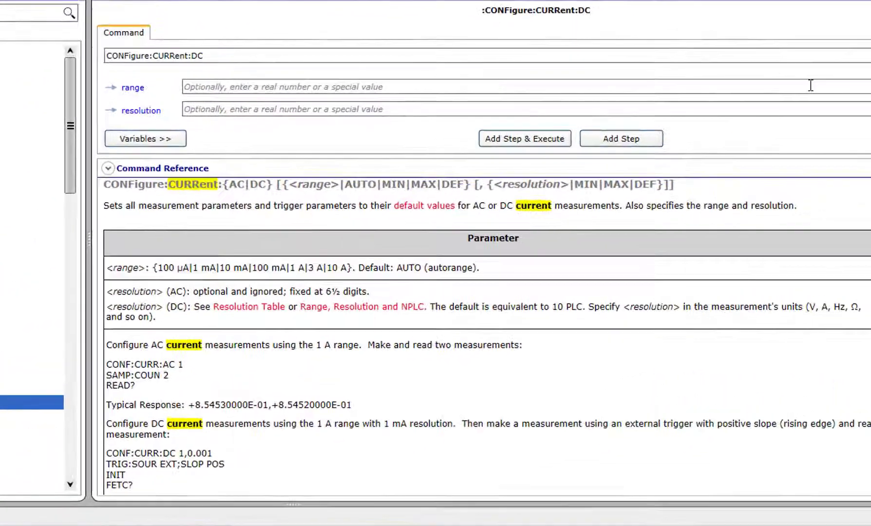
Add and run a DC current configure step with AUTO range and 0.1 resolution, then start searching for READ?
left_click(811, 85)
left_click(760, 142)
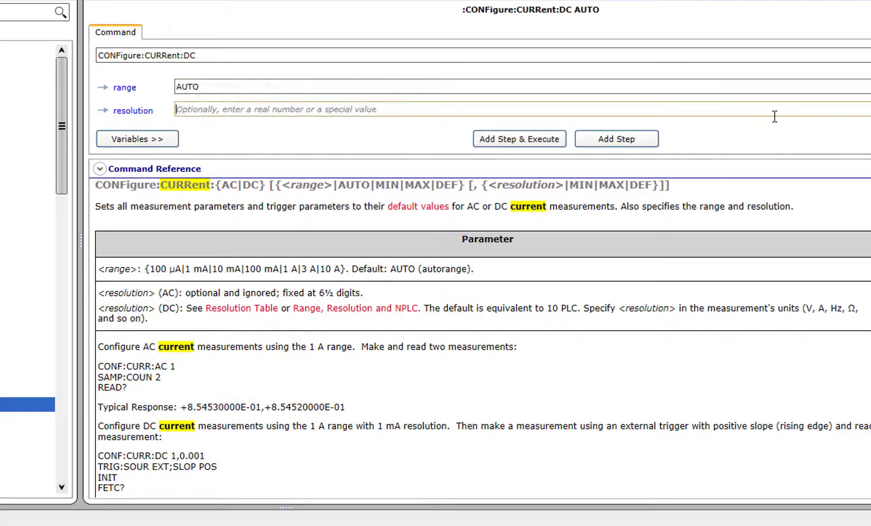
type(".1")
left_click(554, 141)
key("Tab")
type("re")
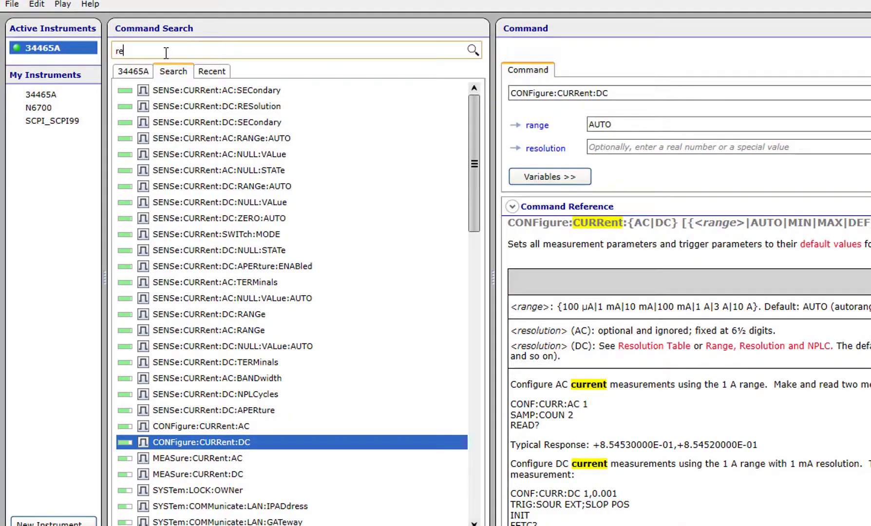
type("ad")
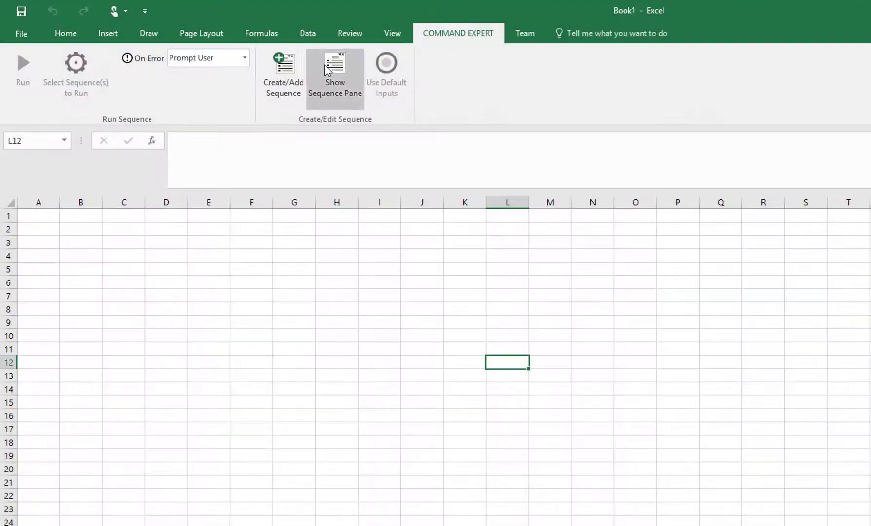
left_click(295, 86)
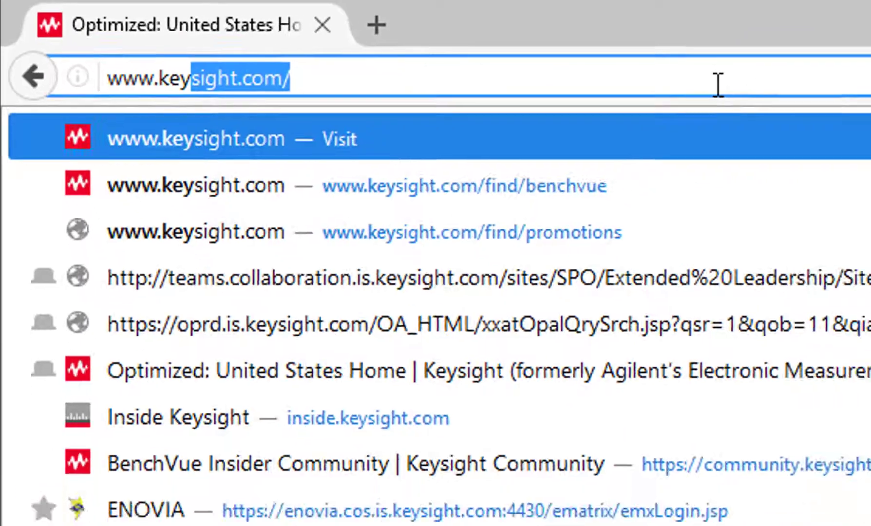
key("Right")
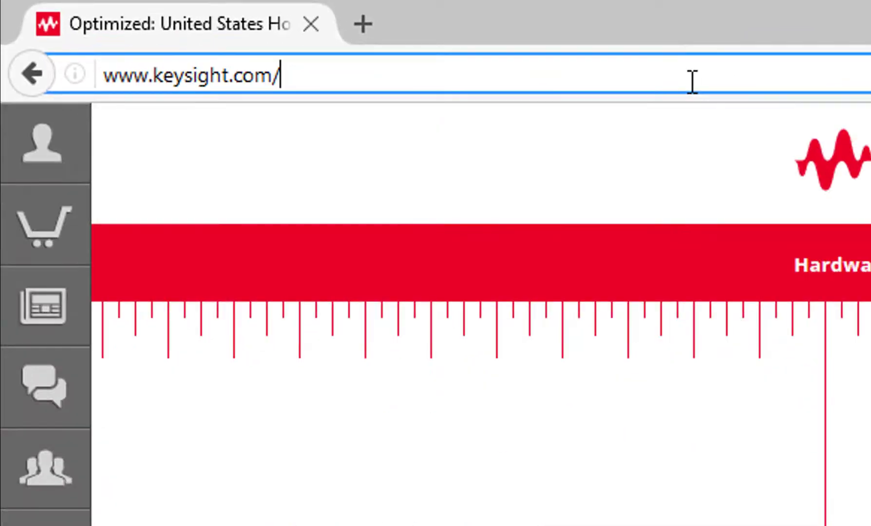
type("find/")
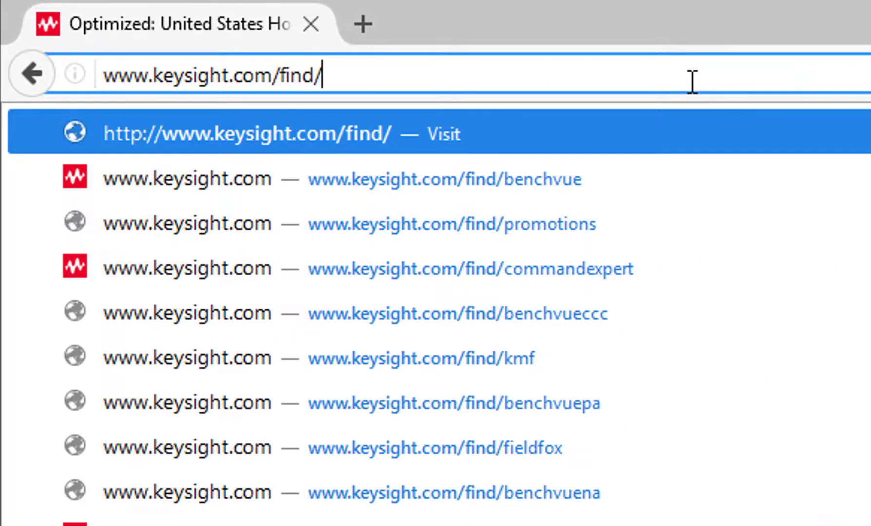
type("commandset")
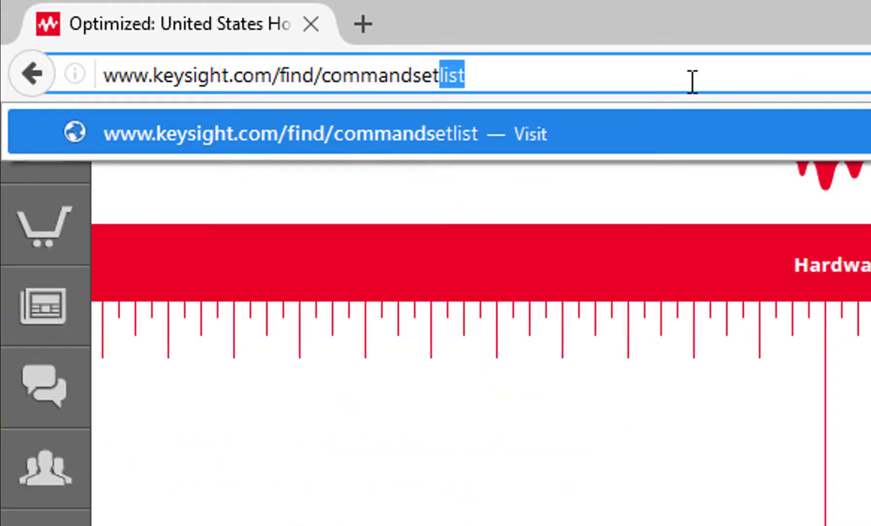
type("li")
key("Return")
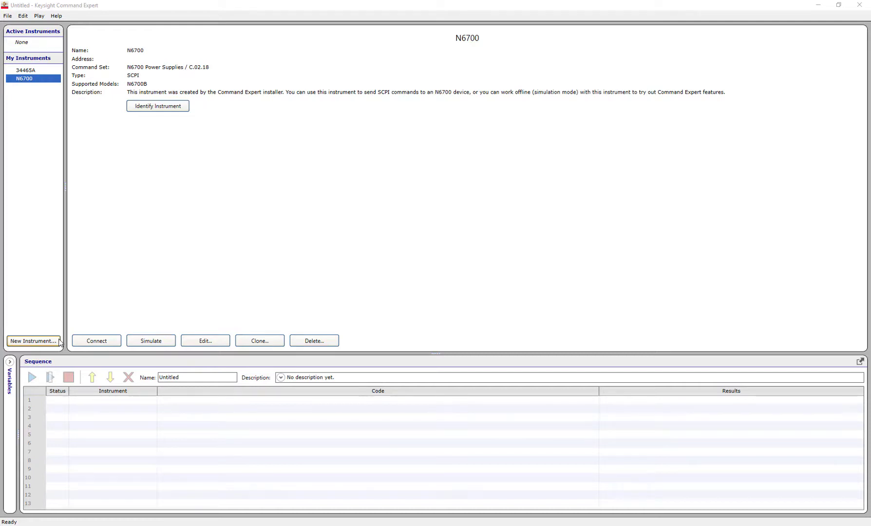
Start a new instrument with the manually entered address GPIB::2::INSTR
left_click(60, 343)
left_click(542, 345)
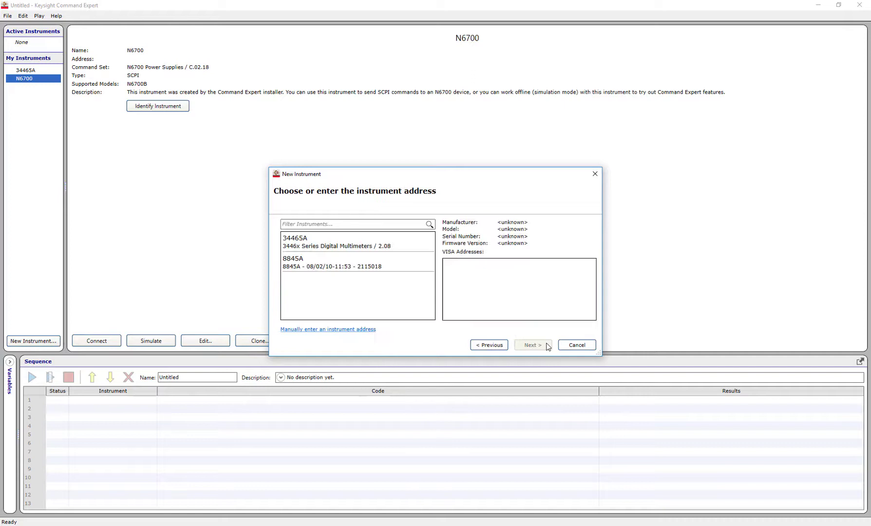
left_click(329, 329)
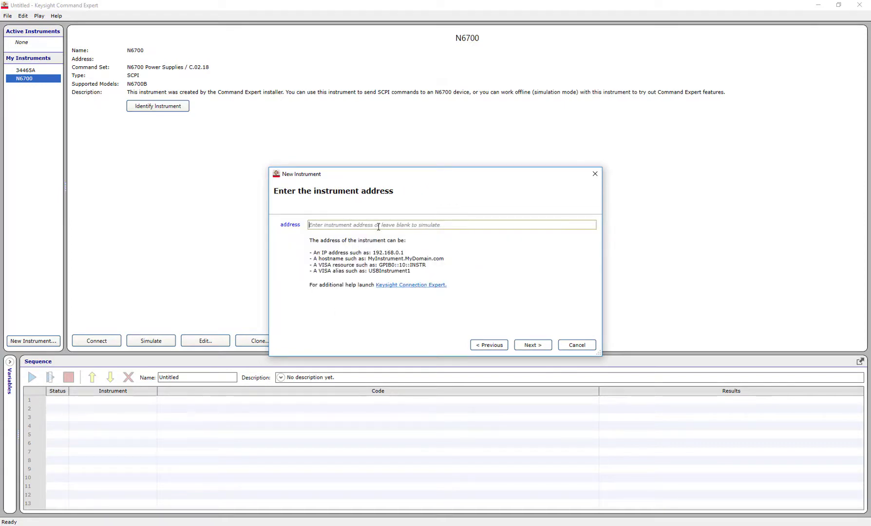
type("GPIB")
type("::")
type("2::INSTR")
Give the 8845A the Generic SCPI-99 command set, add it, and connect to it
left_click(541, 345)
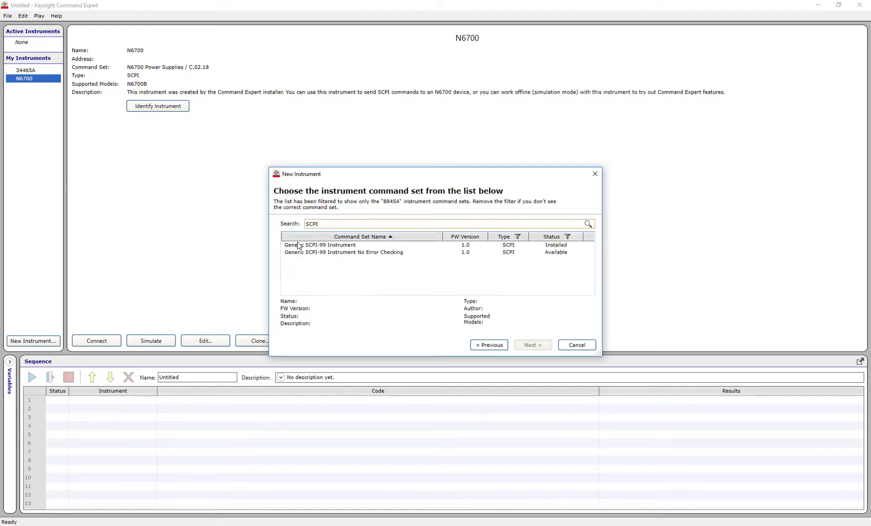
left_click(298, 245)
left_click(532, 345)
left_click(532, 345)
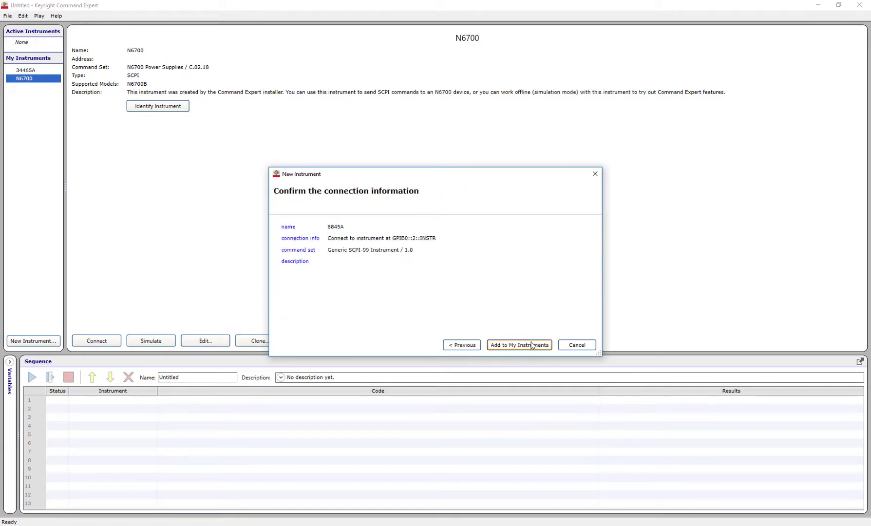
left_click(531, 346)
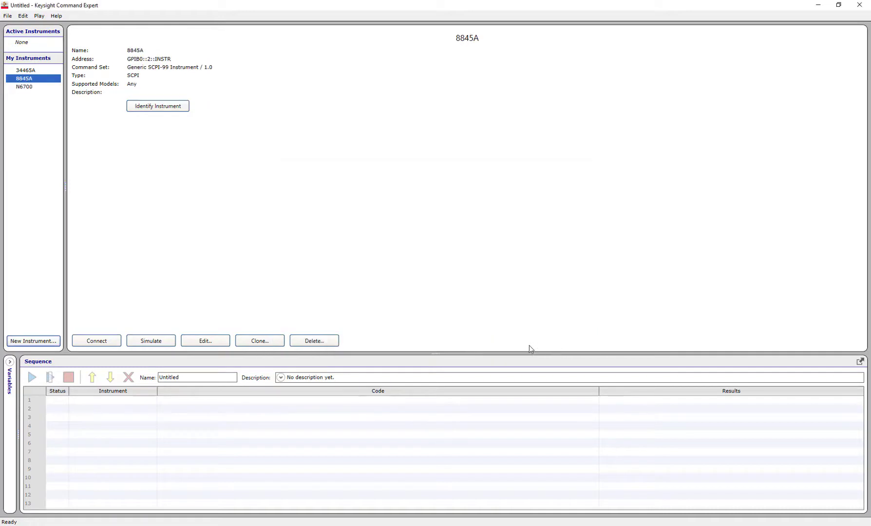
right_click(24, 80)
left_click(38, 85)
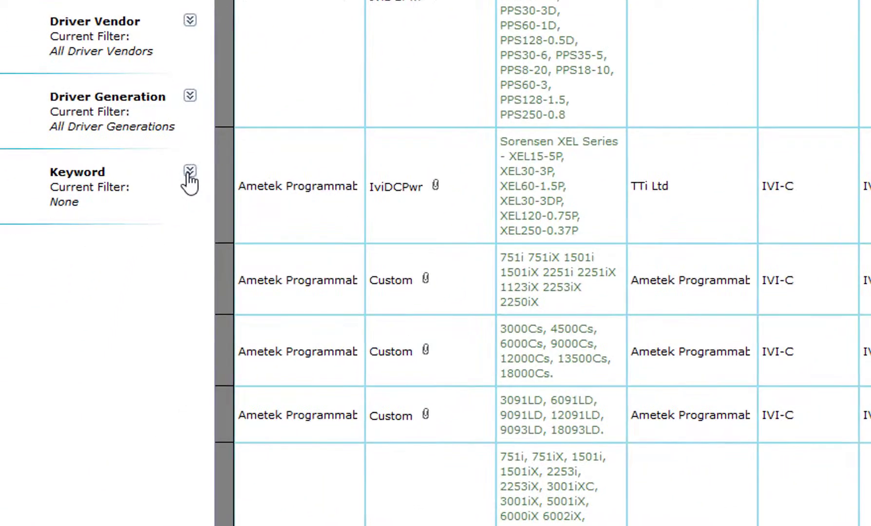
Filter the IVI registry by keyword 8845A, then launch the downloaded fl884x_setup.exe installer
left_click(189, 171)
left_click(103, 278)
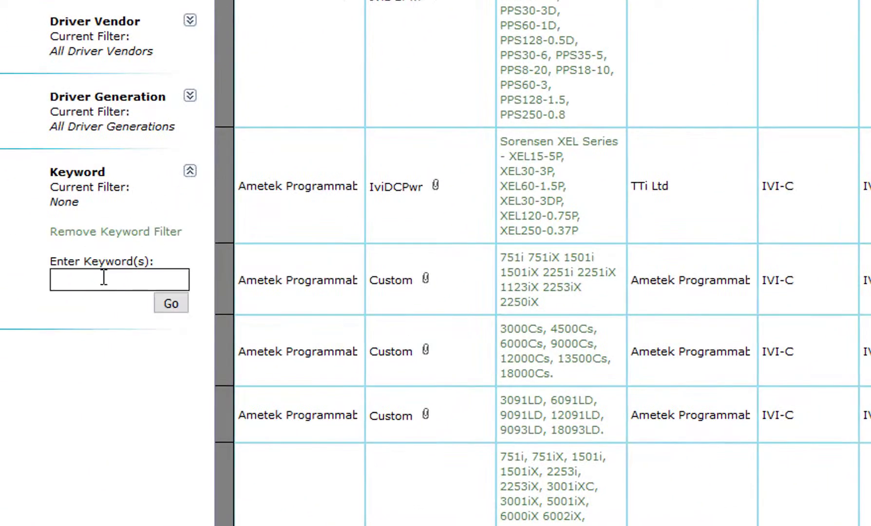
type("8845")
type("A")
left_click(171, 303)
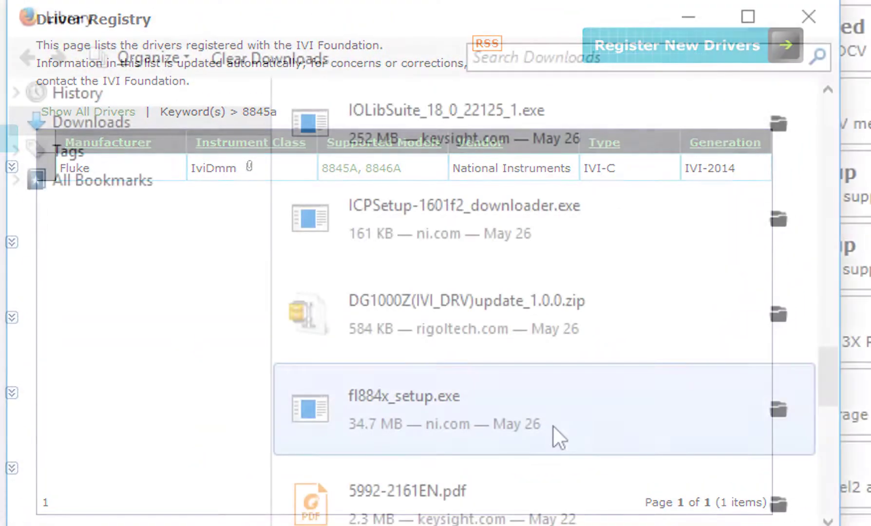
double_click(553, 425)
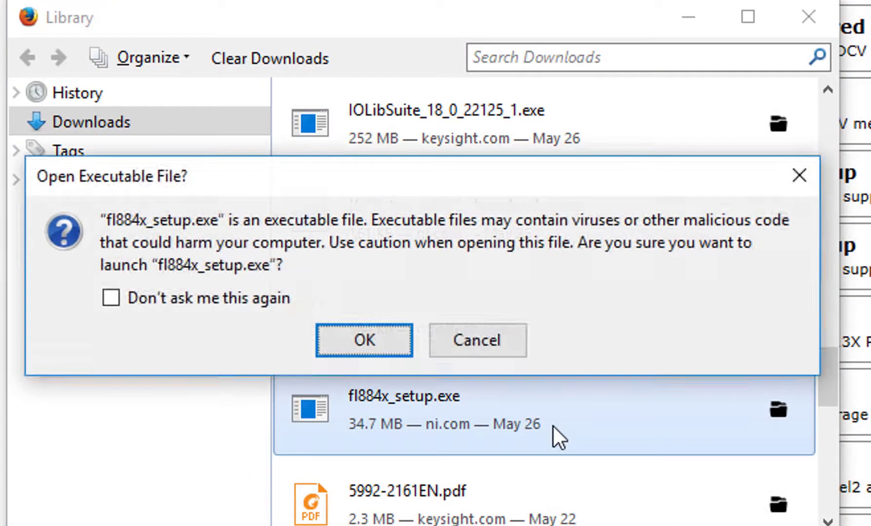
left_click(389, 353)
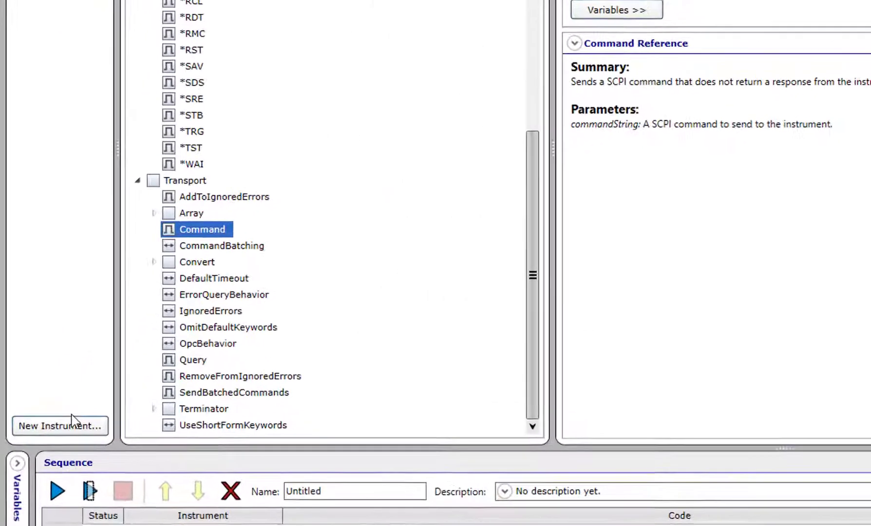
Add the detected 8845A multimeter to My Instruments with the fl884x driver as command set
left_click(37, 433)
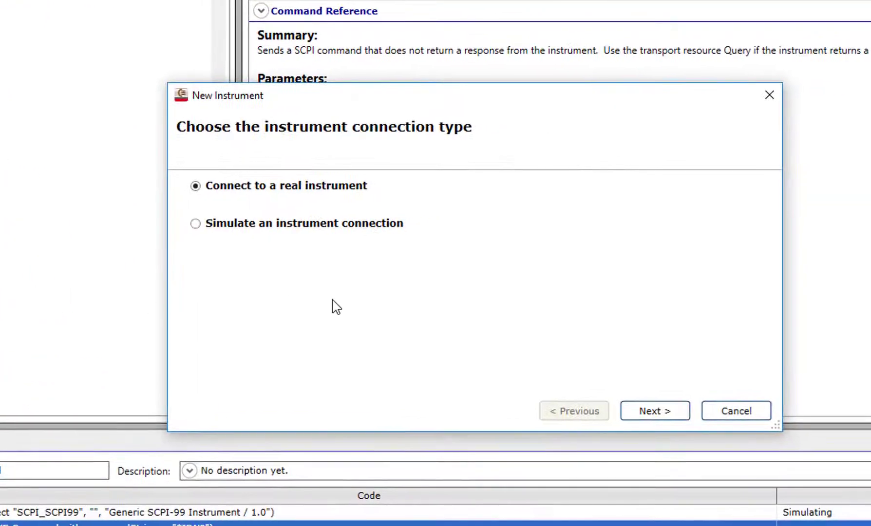
left_click(653, 412)
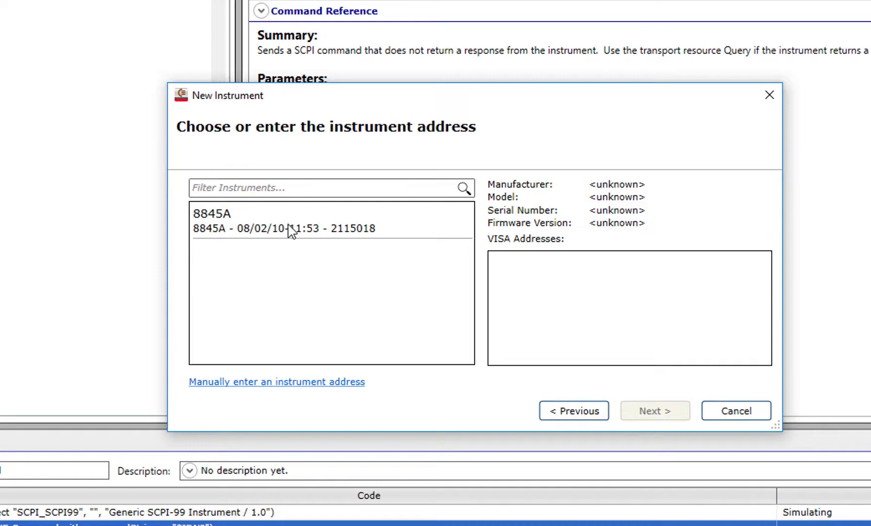
left_click(291, 228)
left_click(657, 418)
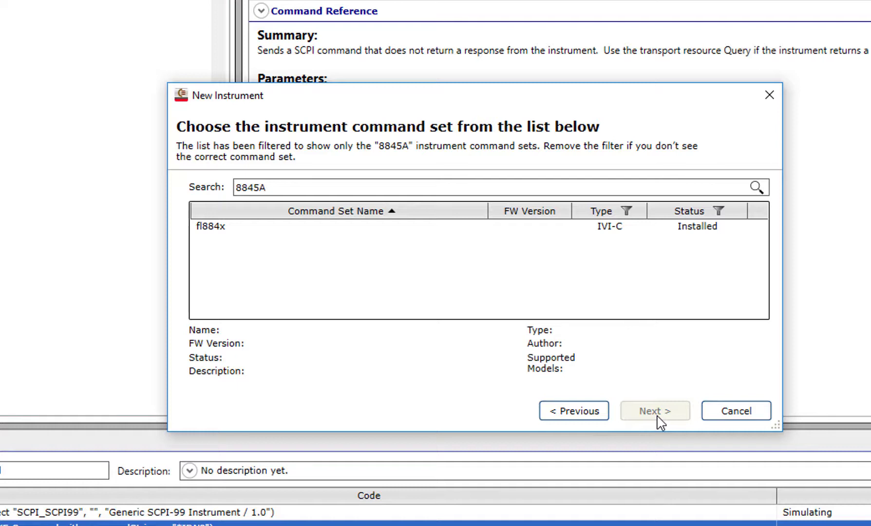
left_click(213, 229)
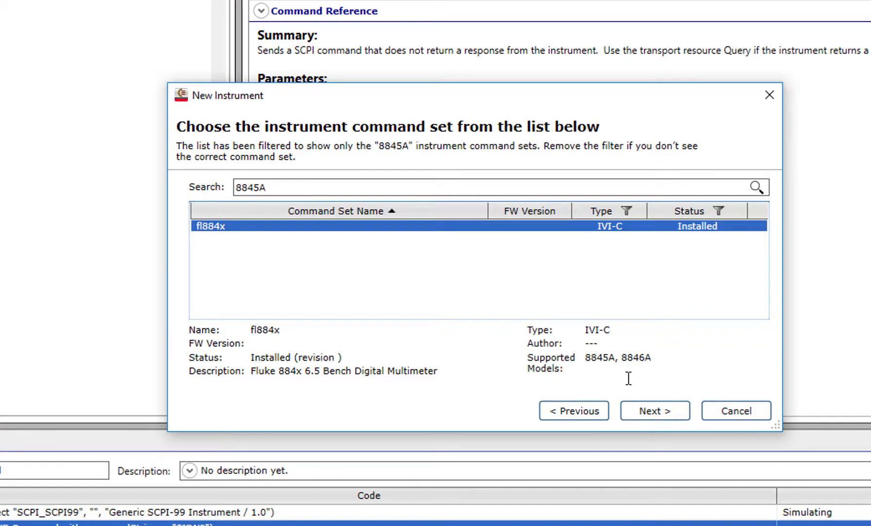
left_click(655, 417)
left_click(631, 400)
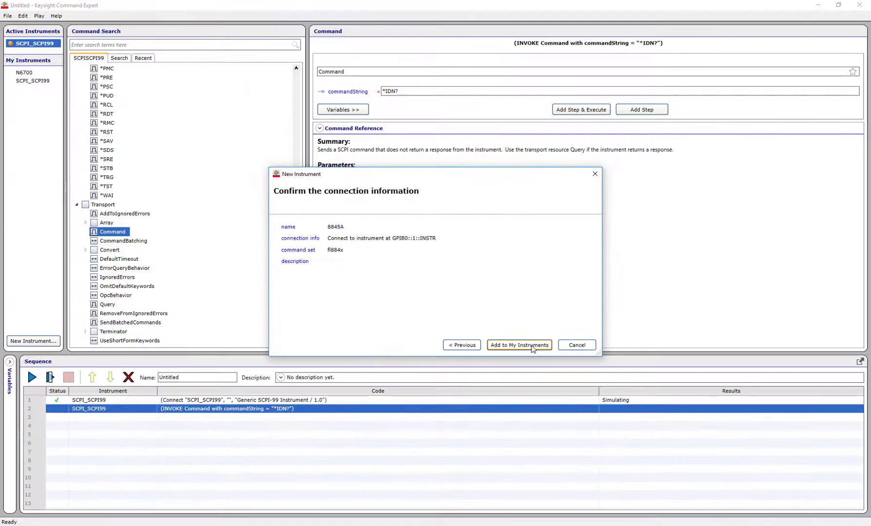
left_click(531, 345)
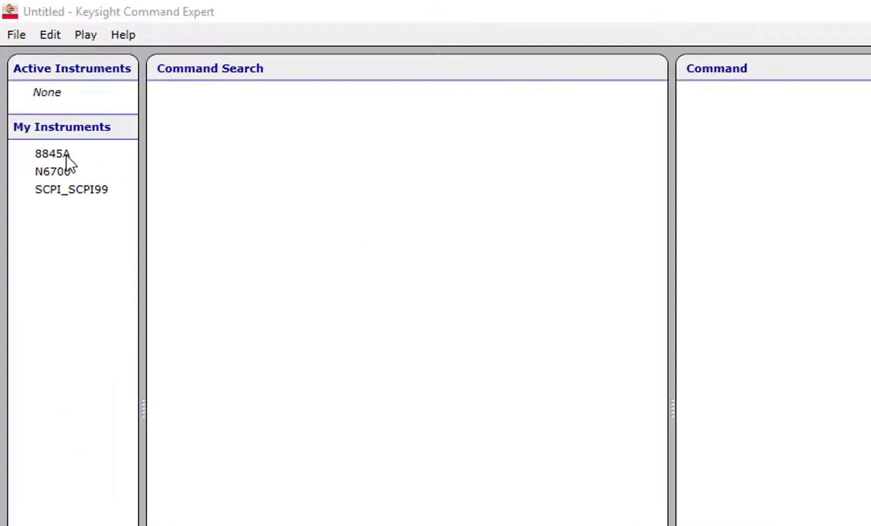
Select the 8845A under My Instruments and connect to it
left_click(65, 154)
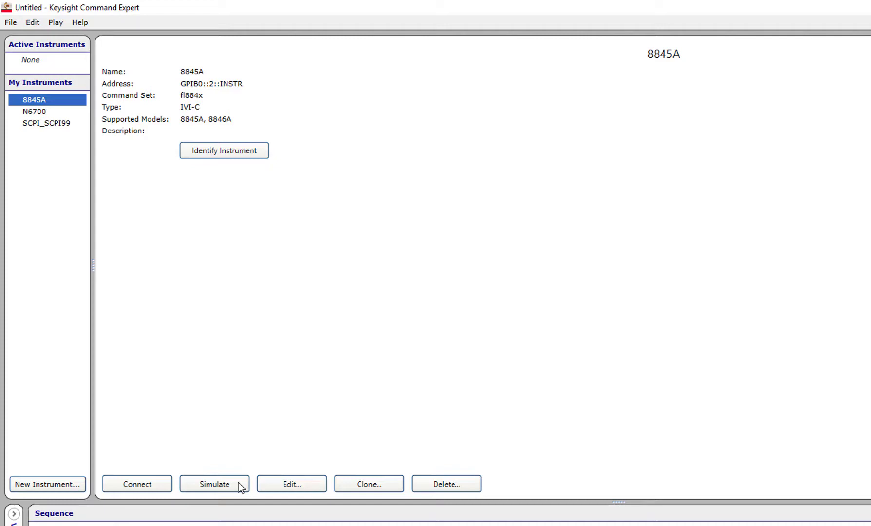
left_click(151, 491)
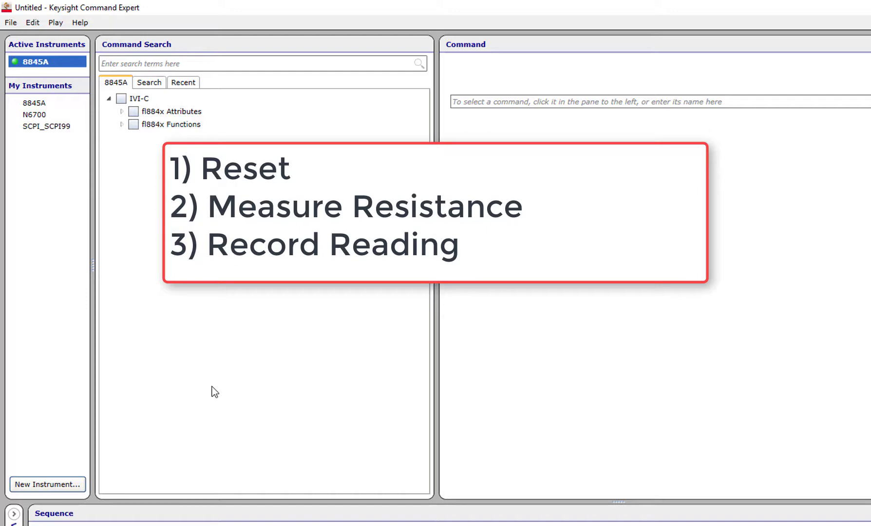
Search for reset, load the fl884x reset function, and add it as an executed step
left_click(175, 67)
type("re")
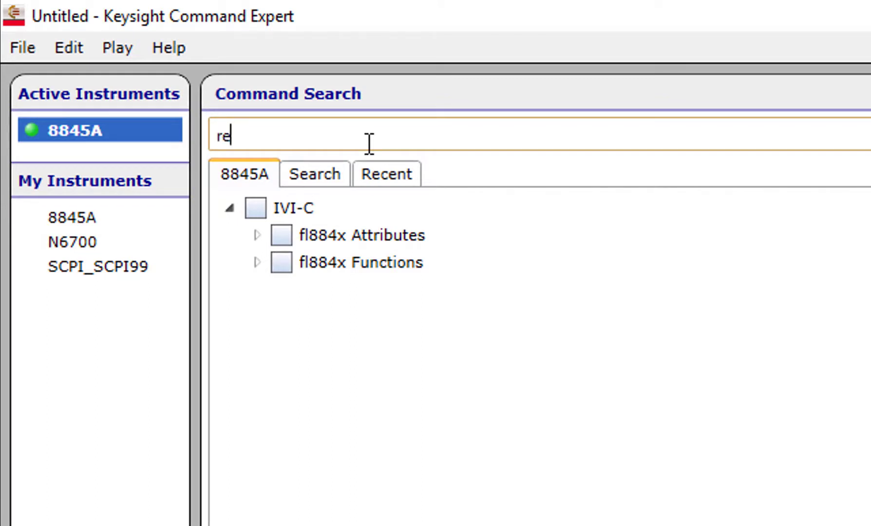
type("set")
key("Return")
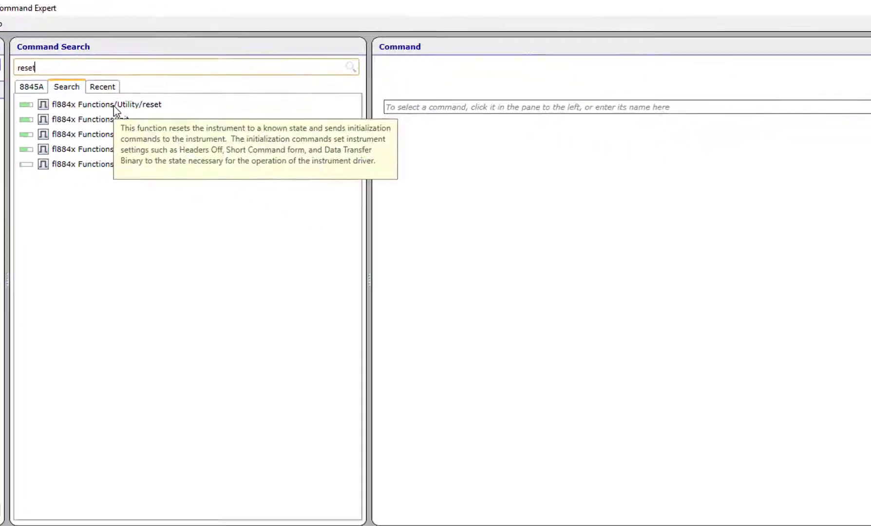
left_click(114, 106)
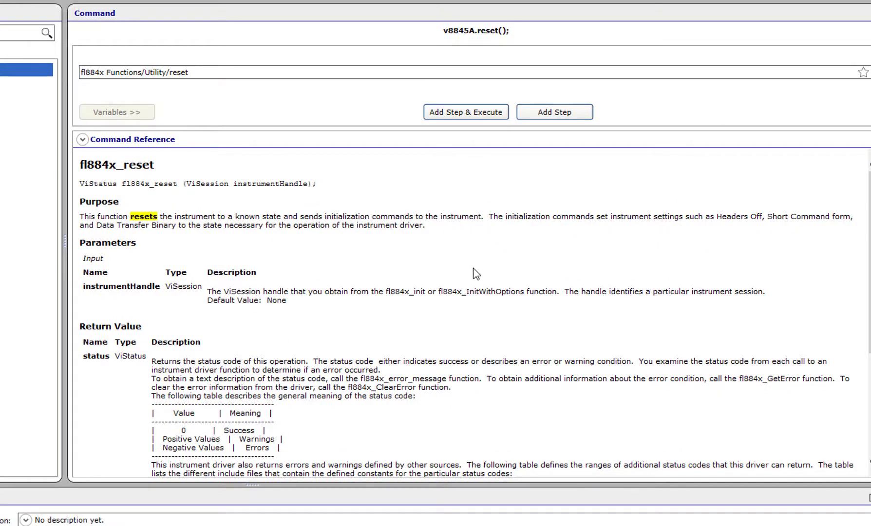
scroll(430, 404, "down", 3)
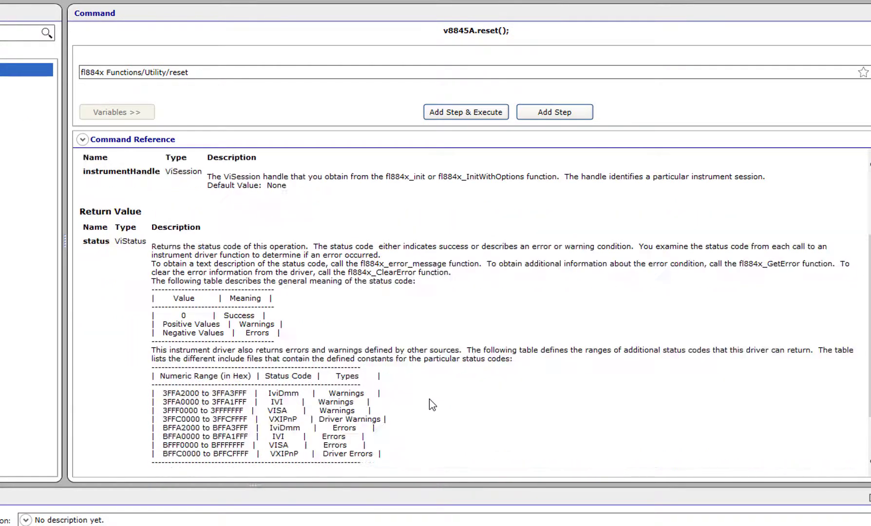
scroll(430, 406, "up", 3)
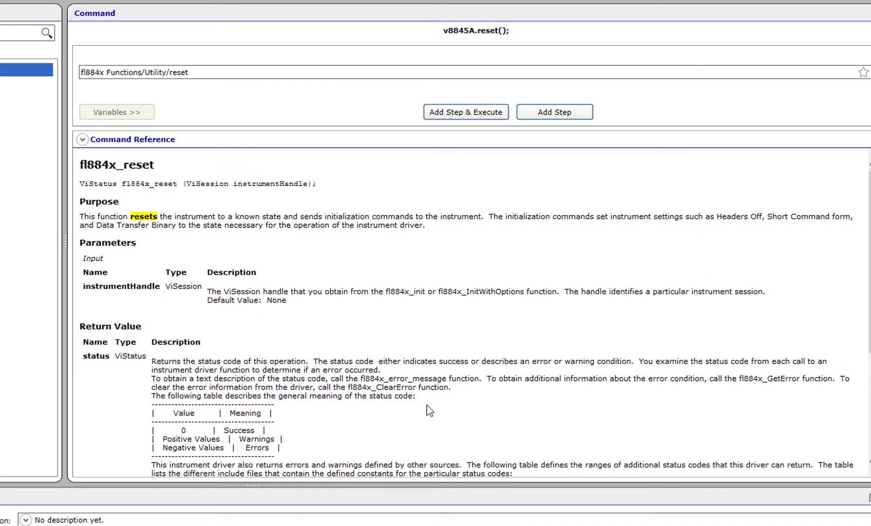
left_click(458, 113)
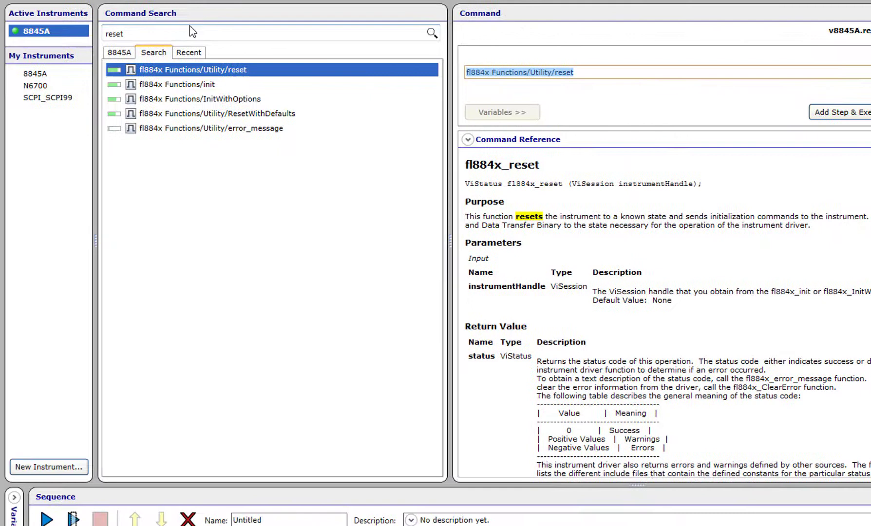
Search for 'resistance' and load the fl884x ConfigureMeasurement command
left_click(190, 31)
key("ctrl+a")
type("res")
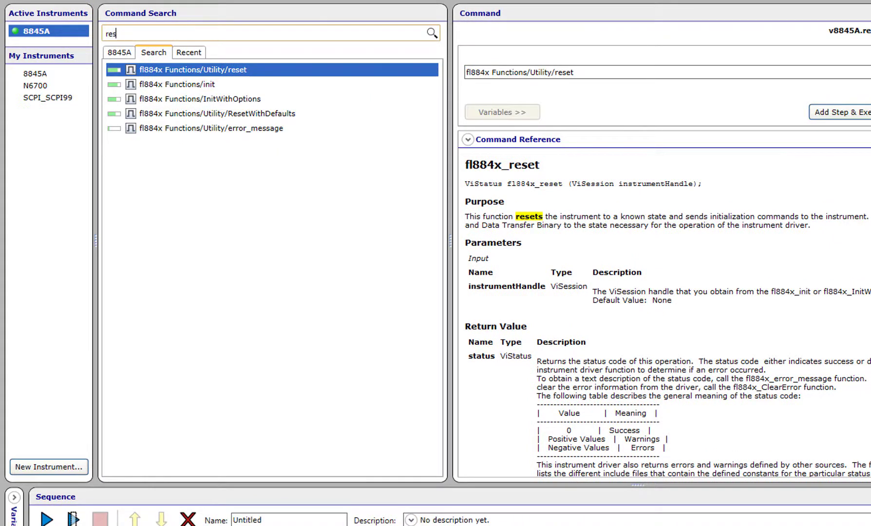
type("istance")
key("Return")
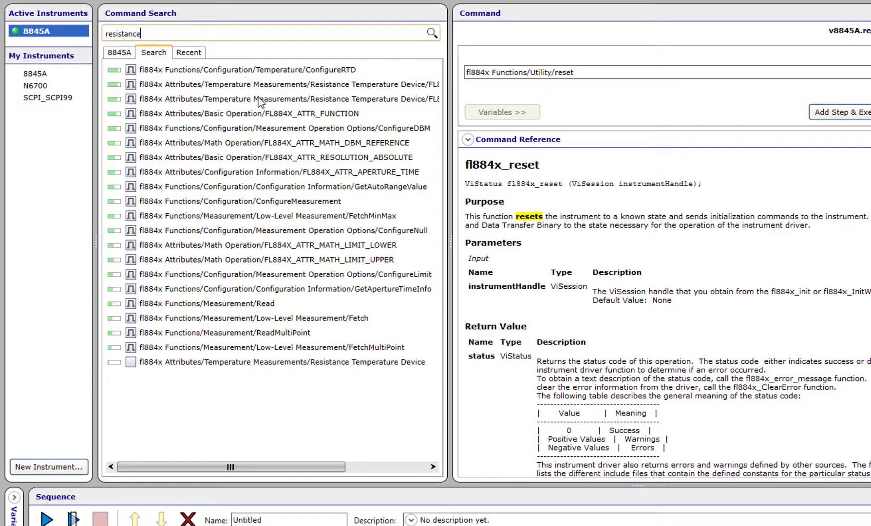
left_click(308, 202)
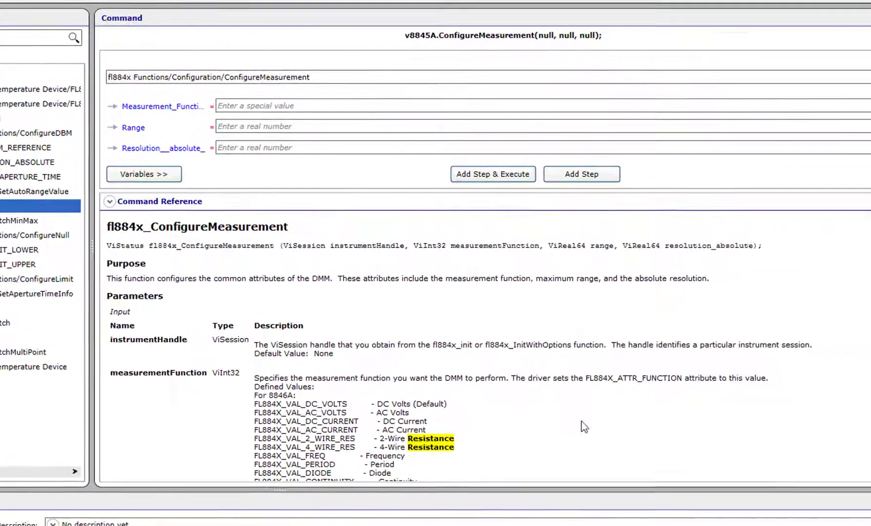
scroll(401, 448, "down", 2)
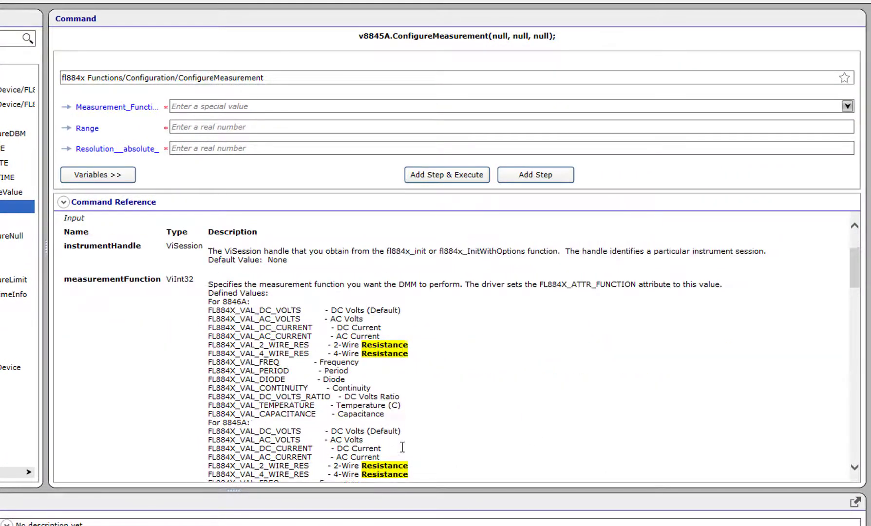
scroll(404, 453, "up", 2)
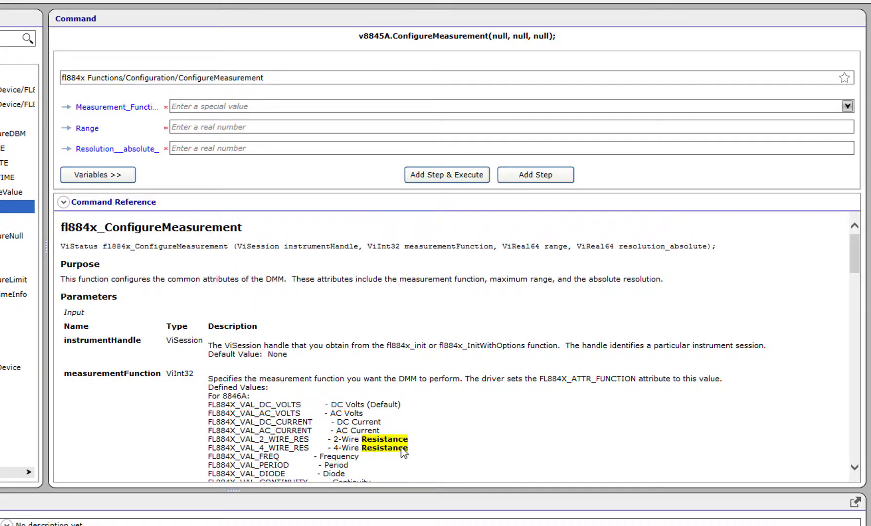
Set 2-wire resistance, range 10000, resolution 1, and add it as an executed step
left_click(848, 107)
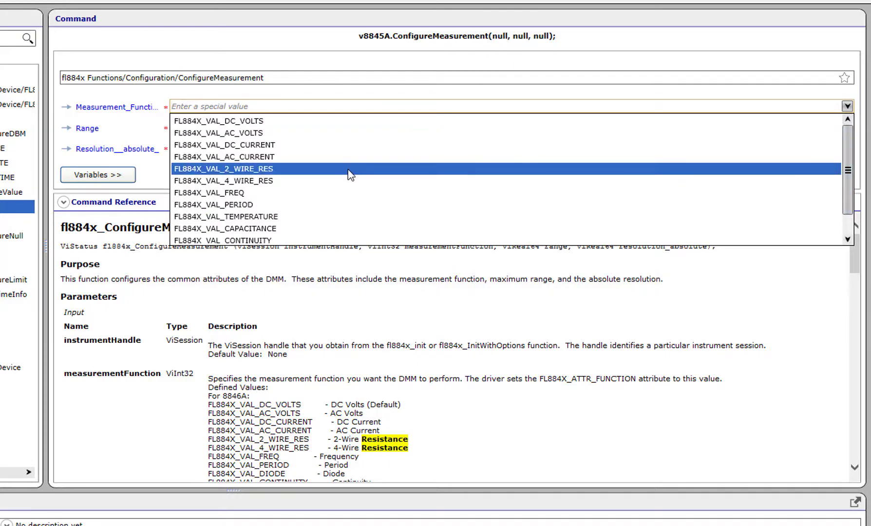
left_click(350, 172)
left_click(370, 128)
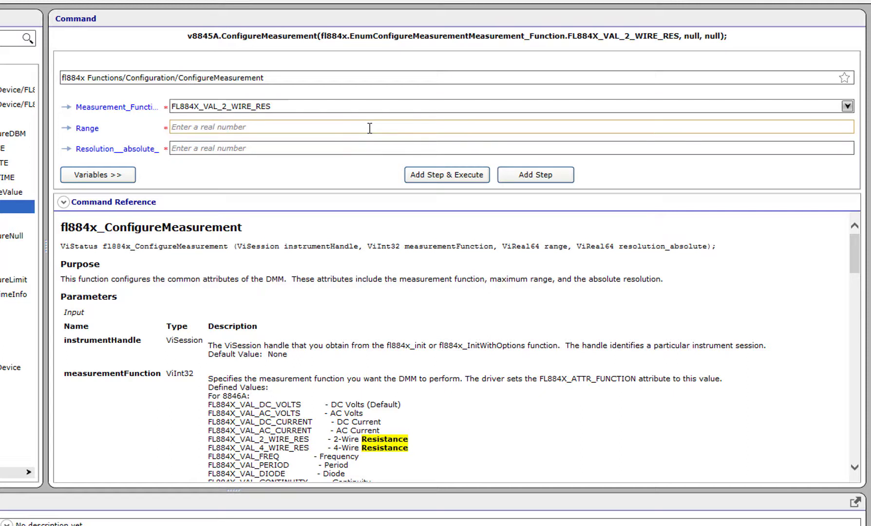
type("1000")
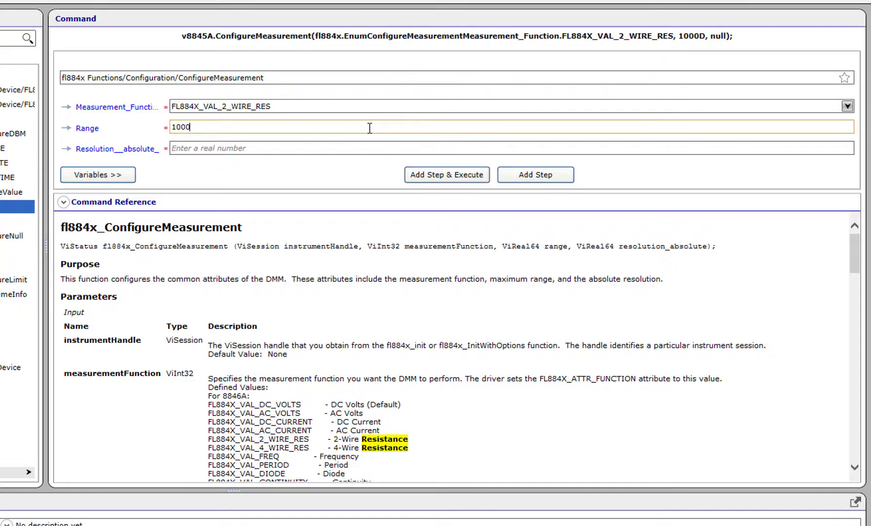
type("0")
left_click(379, 151)
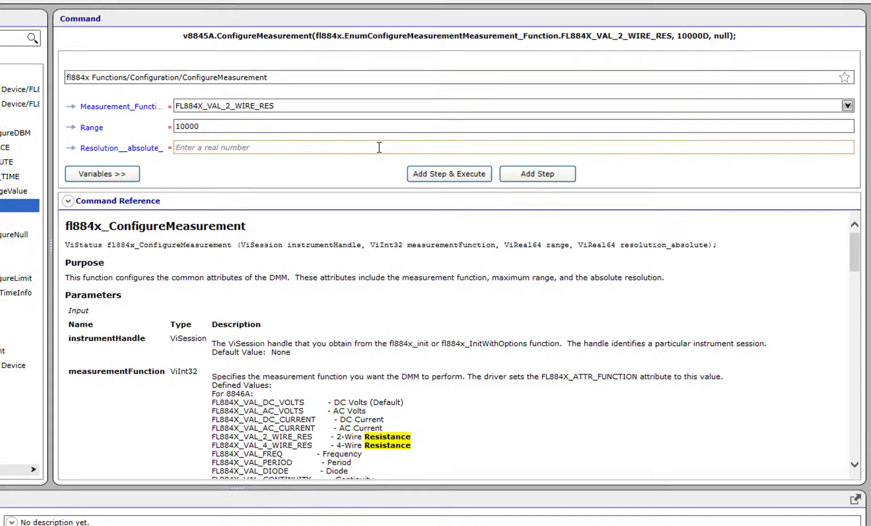
type("1")
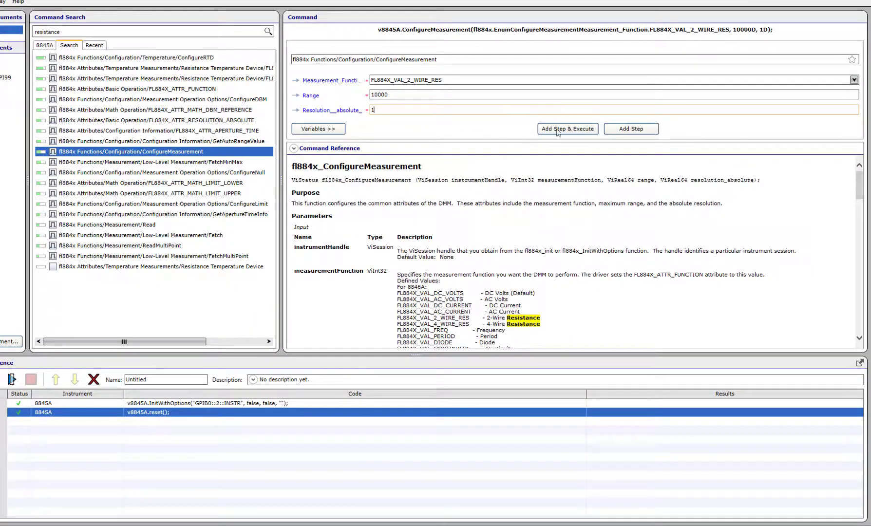
left_click(559, 131)
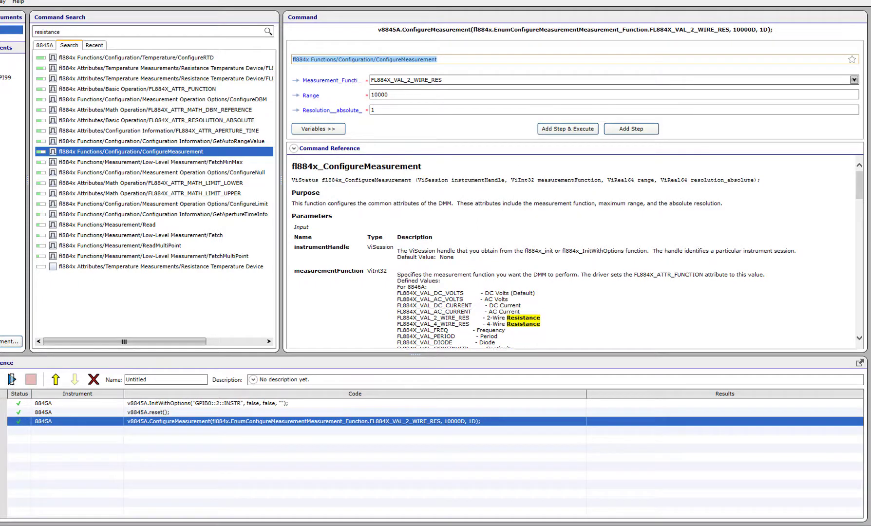
Add and run an fl884x Read step with Maximum_Time_ms 2000, returning 6686.184
double_click(48, 32)
type("read")
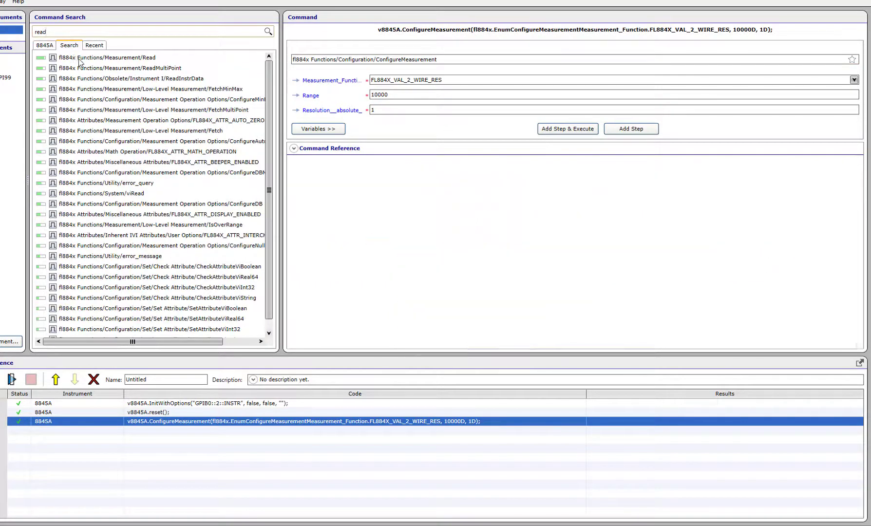
left_click(80, 58)
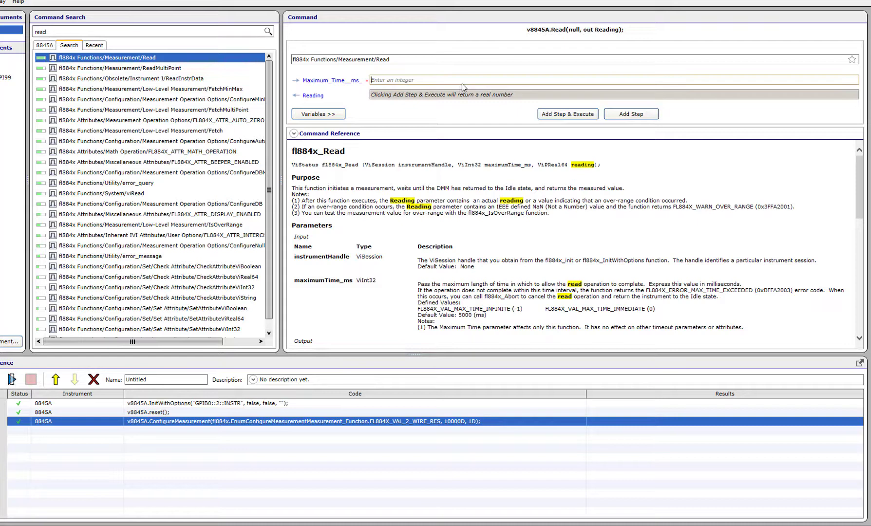
type("2000")
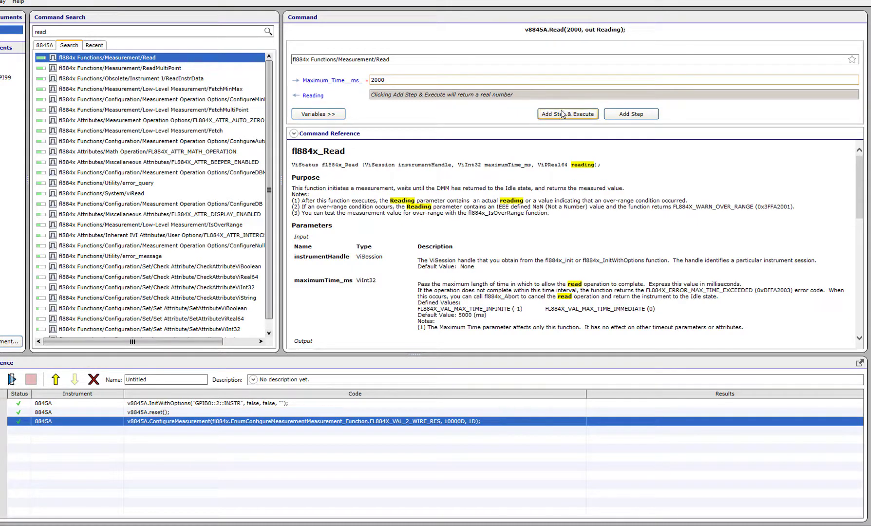
left_click(563, 115)
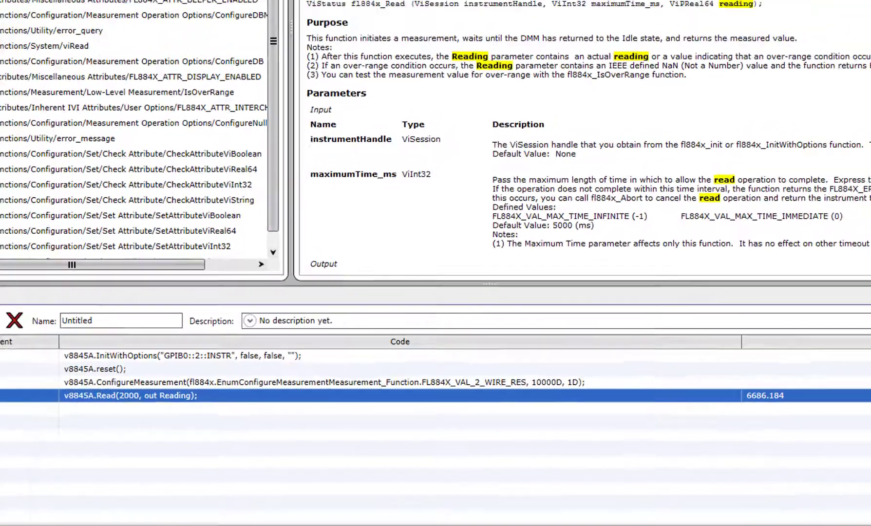
Save the sequence as 8845A_REsistance
left_click(15, 8)
left_click(39, 35)
type("8845A_")
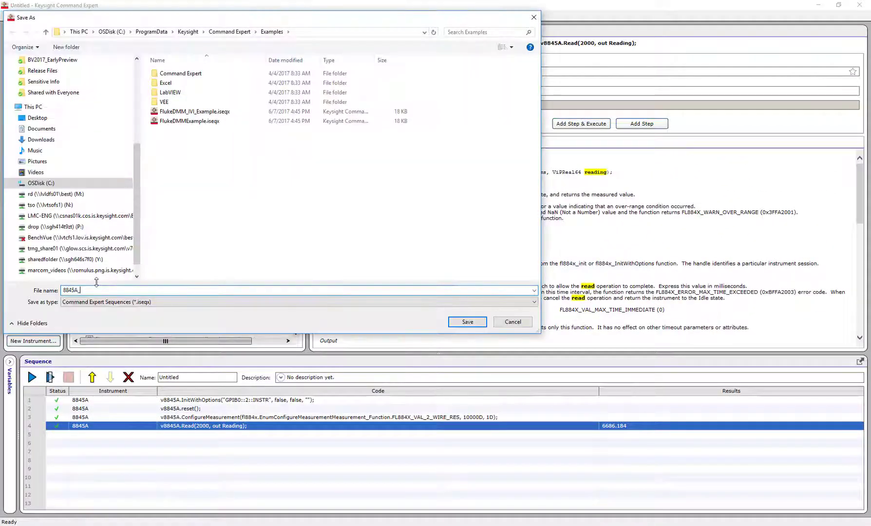
type("REsistance")
key("Return")
left_click(8, 15)
Export the sequence as code with VB.NET selected as the language
left_click(39, 82)
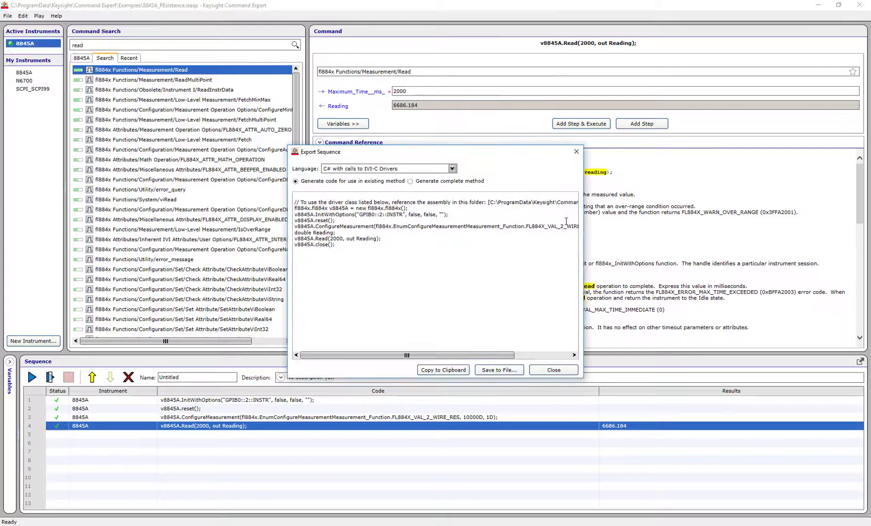
left_click(452, 168)
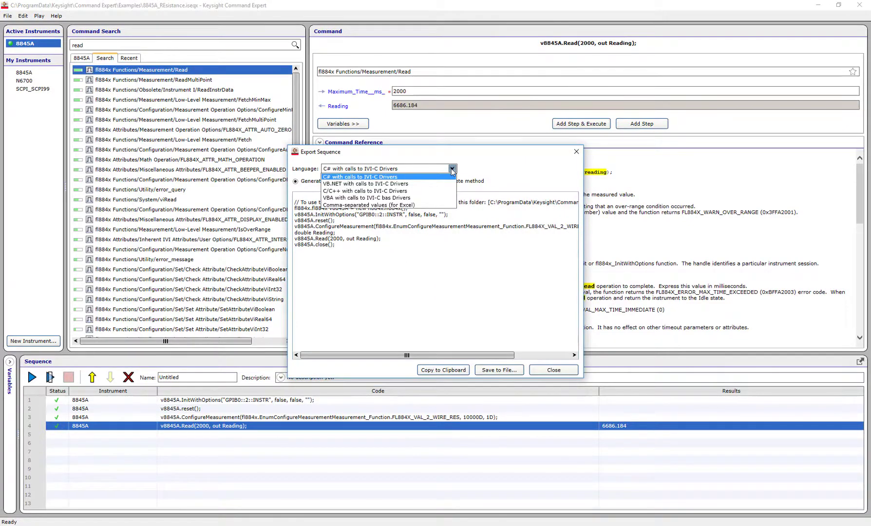
left_click(417, 184)
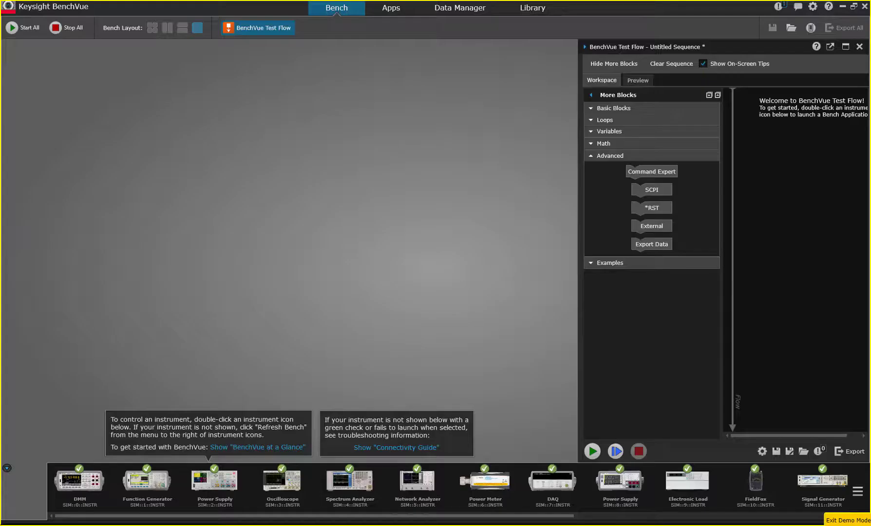
Drag a Command Expert block from Advanced blocks into the Flow workspace as the first step
left_click_drag(655, 175, 776, 142)
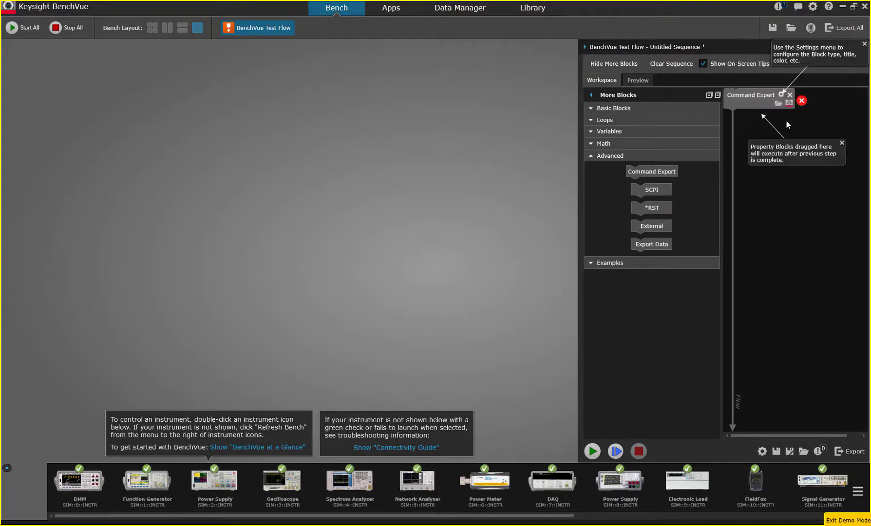